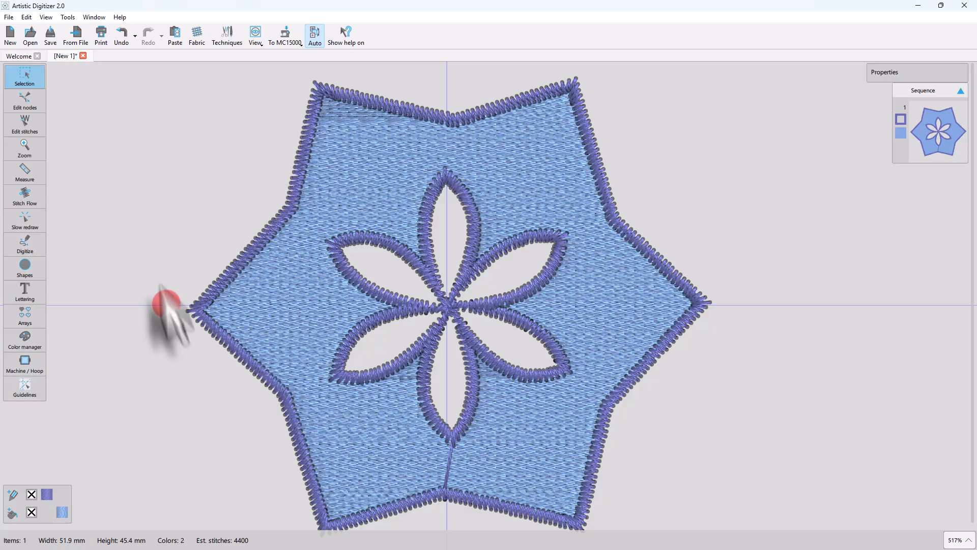
Enter node editing on the star design and select the inward node at the middle of its upper edge
{"action": "left_click", "coordinate": [26, 102]}
{"action": "left_click", "coordinate": [269, 229]}
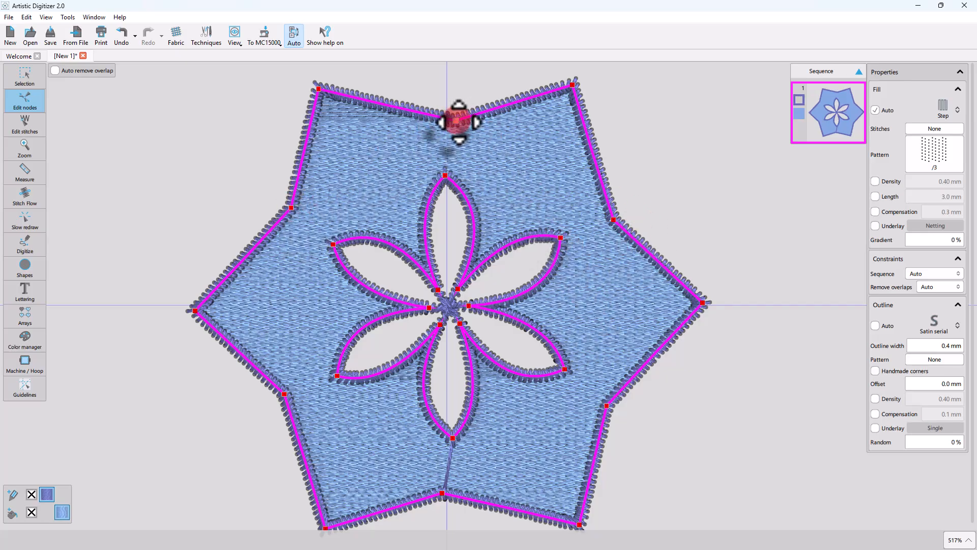
{"action": "left_click", "coordinate": [457, 121]}
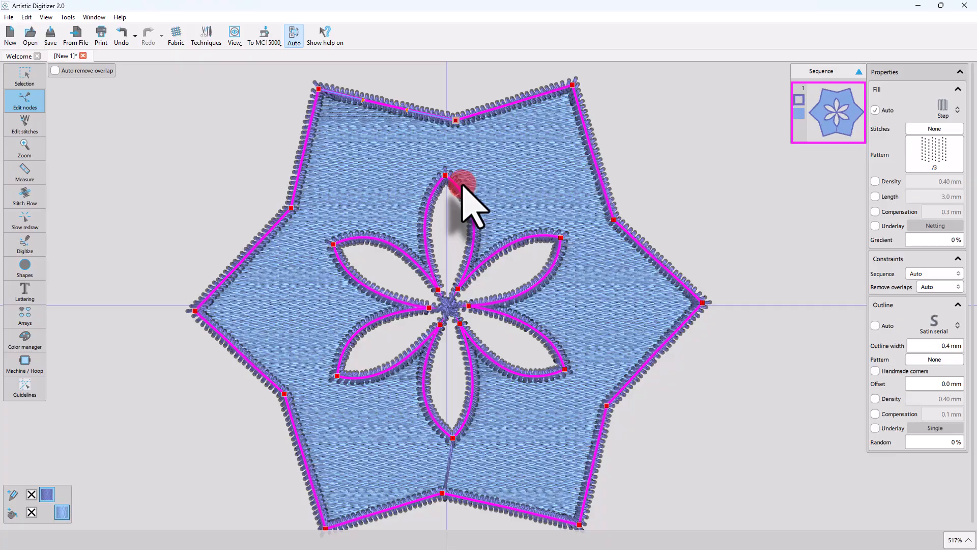
{"action": "scroll", "coordinate": [448, 109], "scroll_direction": "up", "scroll_amount": 4}
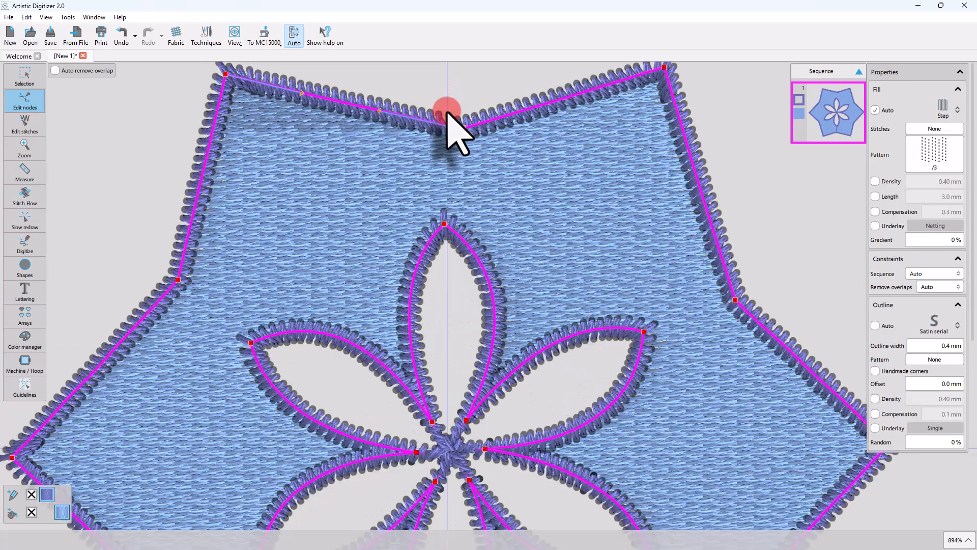
{"action": "scroll", "coordinate": [453, 131], "scroll_direction": "up", "scroll_amount": 1}
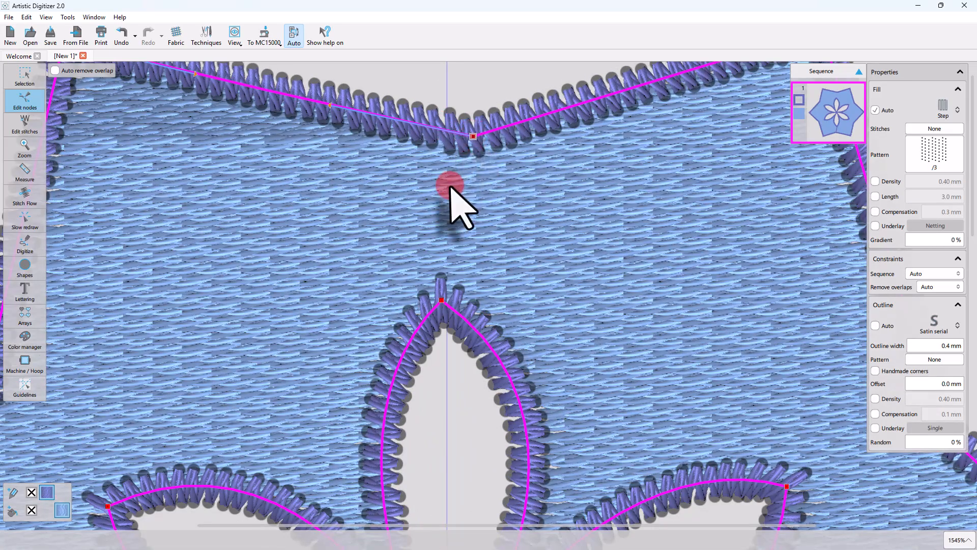
{"action": "scroll", "coordinate": [448, 193], "scroll_direction": "down", "scroll_amount": 4}
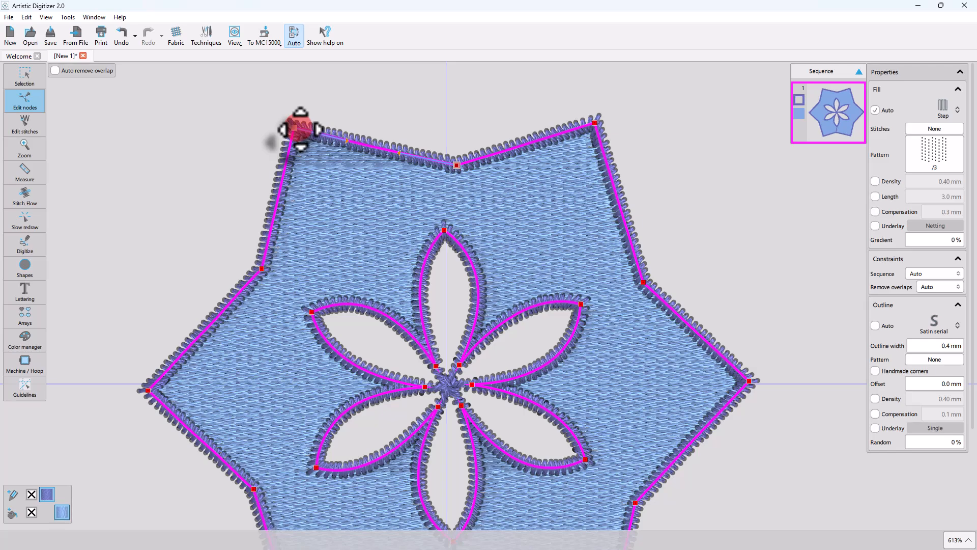
Select the run of five outline nodes from the upper-left inner corner to the upper-right inner corner of the star
{"action": "key", "text": "shift"}
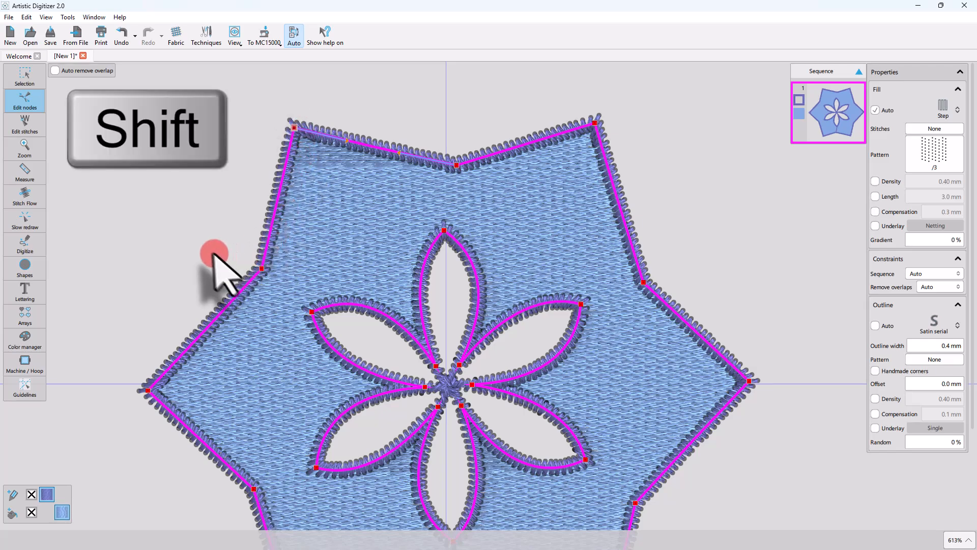
{"action": "left_click_drag", "start_coordinate": [218, 261], "coordinate": [250, 272]}
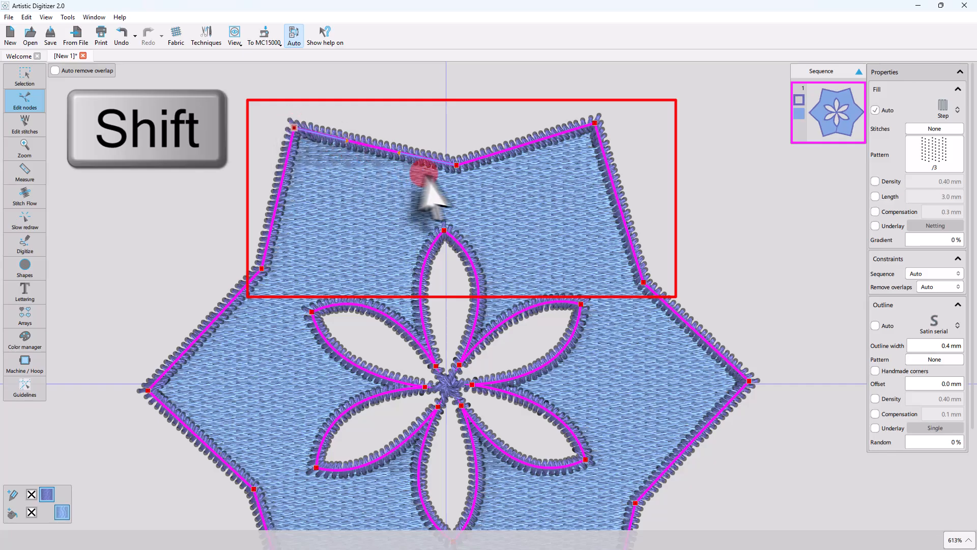
{"action": "left_click", "coordinate": [237, 167]}
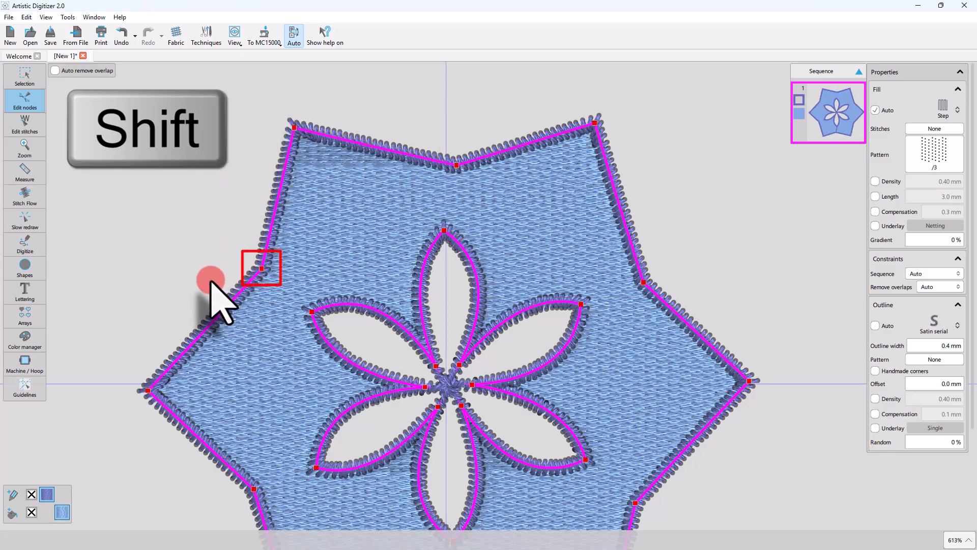
{"action": "left_click", "coordinate": [262, 268], "text": "shift"}
{"action": "left_click", "coordinate": [262, 268], "text": "shift"}
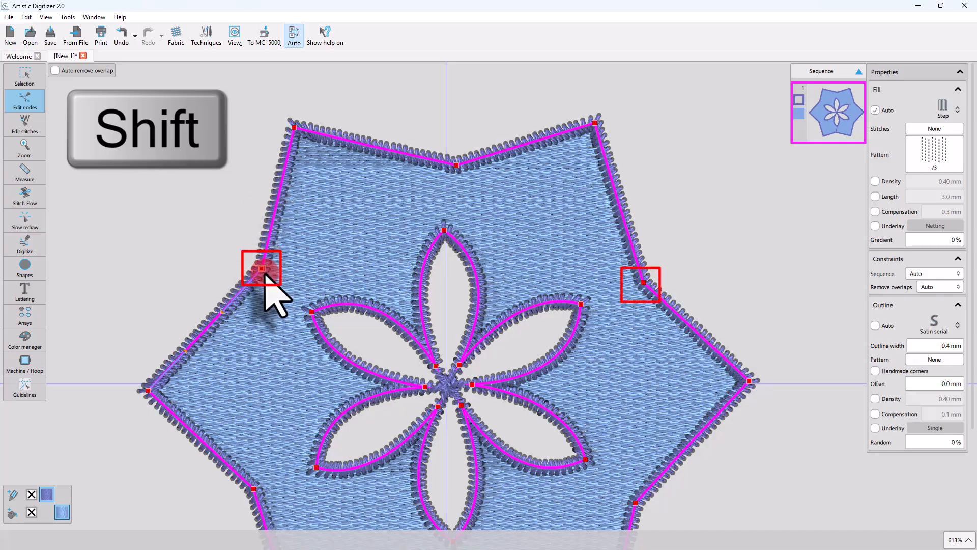
{"action": "left_click", "coordinate": [643, 283], "text": "shift"}
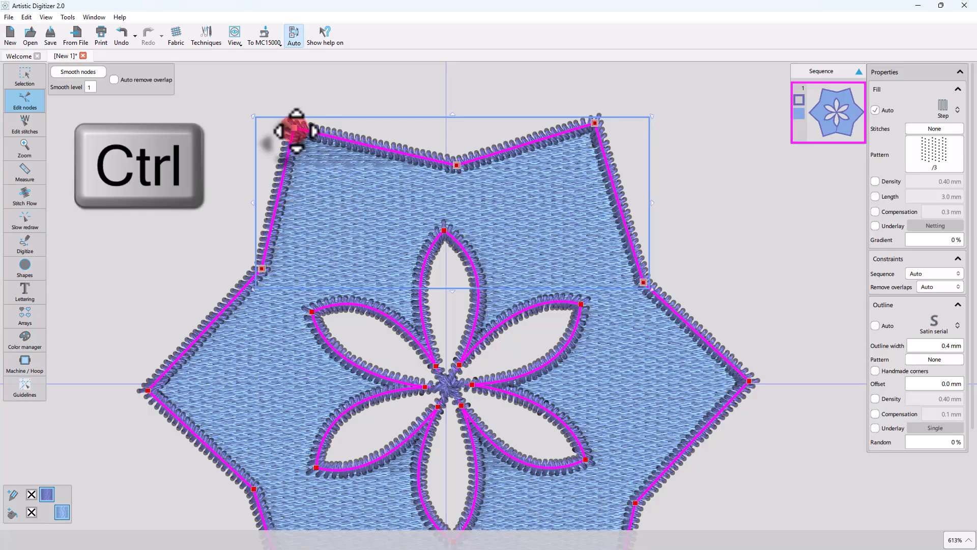
Remove the two upper tip nodes and the notch node between them from the selection, keeping only the two inner corner nodes selected
{"action": "left_click", "coordinate": [295, 129], "text": "ctrl"}
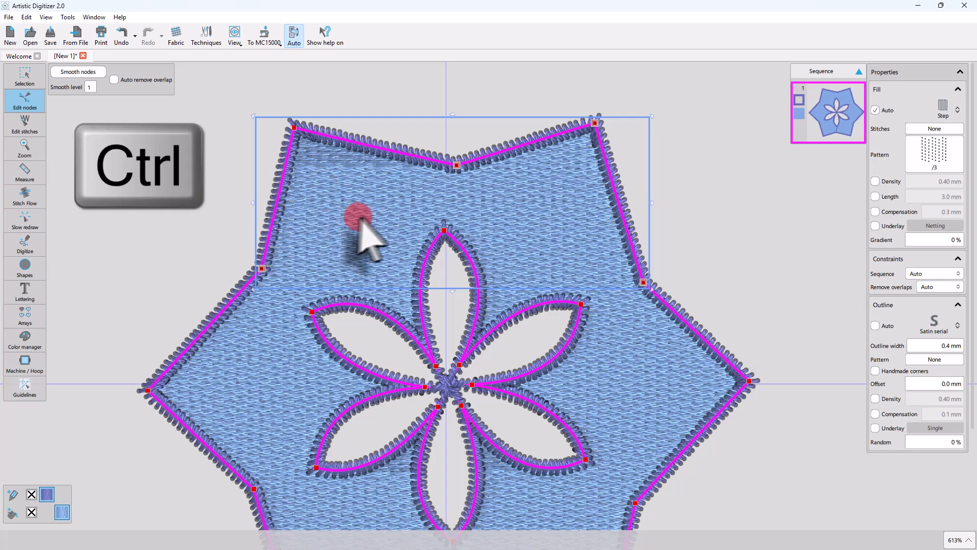
{"action": "left_click", "coordinate": [596, 125], "text": "ctrl"}
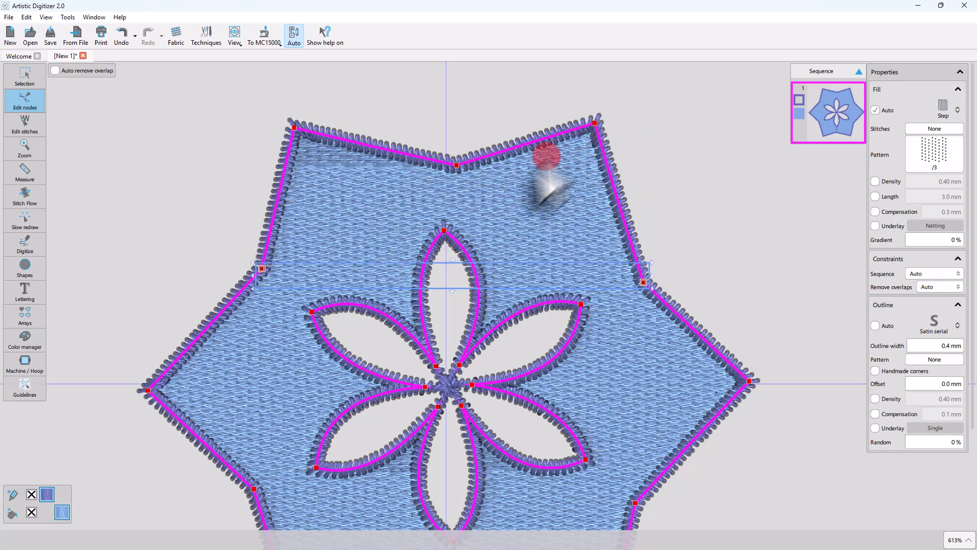
{"action": "left_click", "coordinate": [460, 164], "text": "ctrl"}
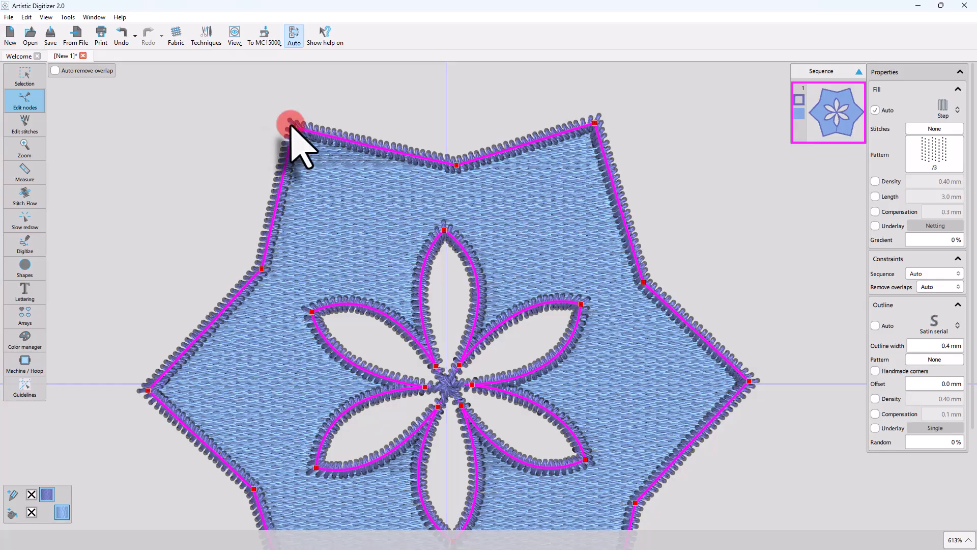
Try moving the star's upper-left tip node slightly up and outward, and undo the move
{"action": "left_click_drag", "start_coordinate": [293, 129], "coordinate": [290, 121]}
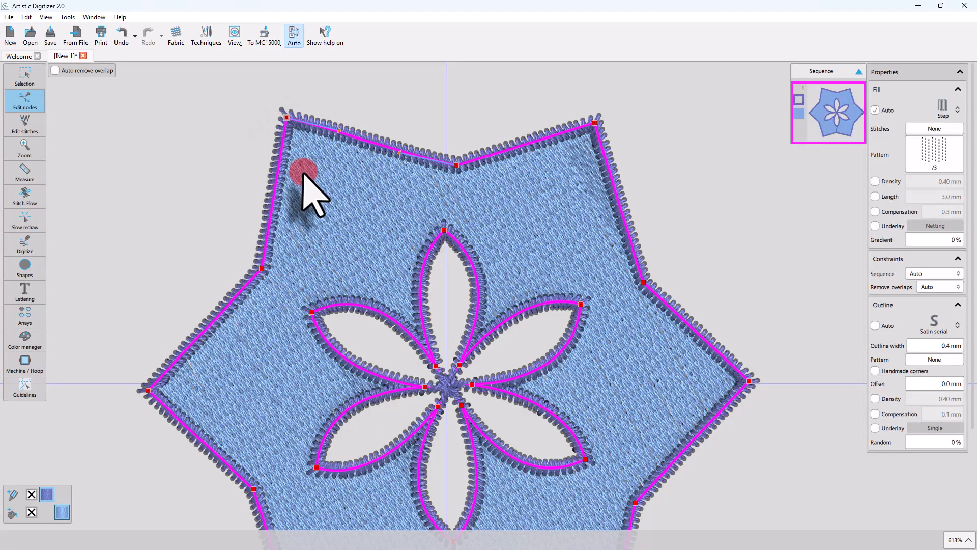
{"action": "key", "text": "ctrl+z"}
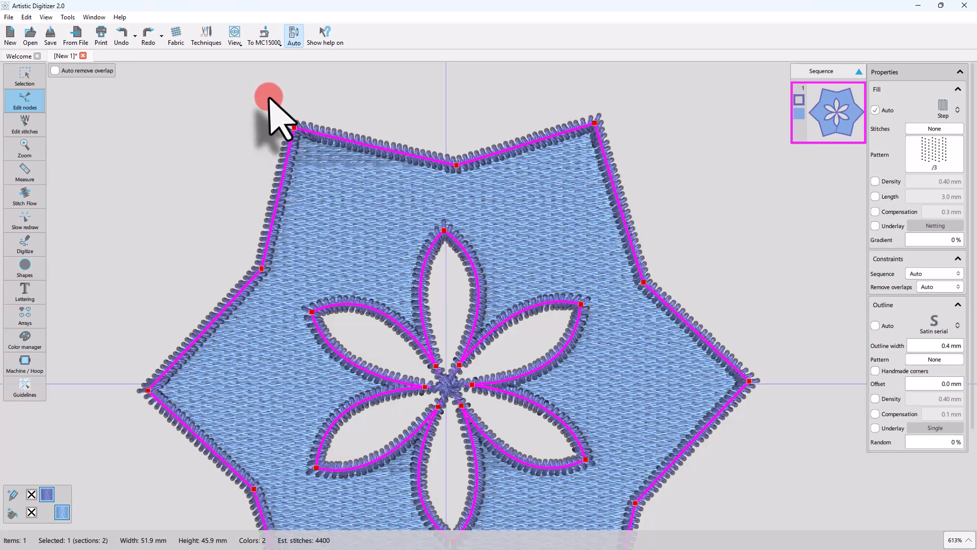
Select the three nodes along the star's upper edge and move them up together by about 2 mm
{"action": "left_click_drag", "start_coordinate": [269, 97], "coordinate": [647, 189]}
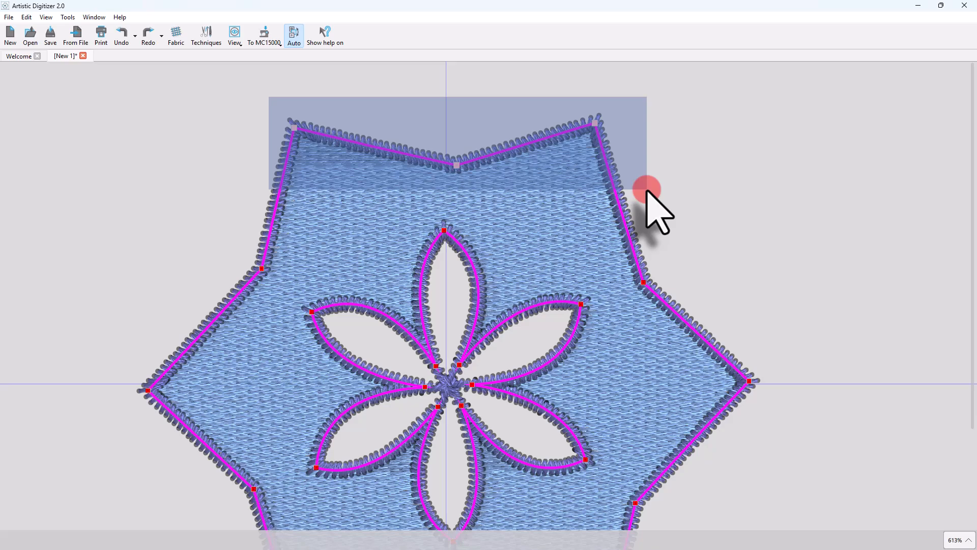
{"action": "left_click_drag", "start_coordinate": [647, 189], "coordinate": [648, 191]}
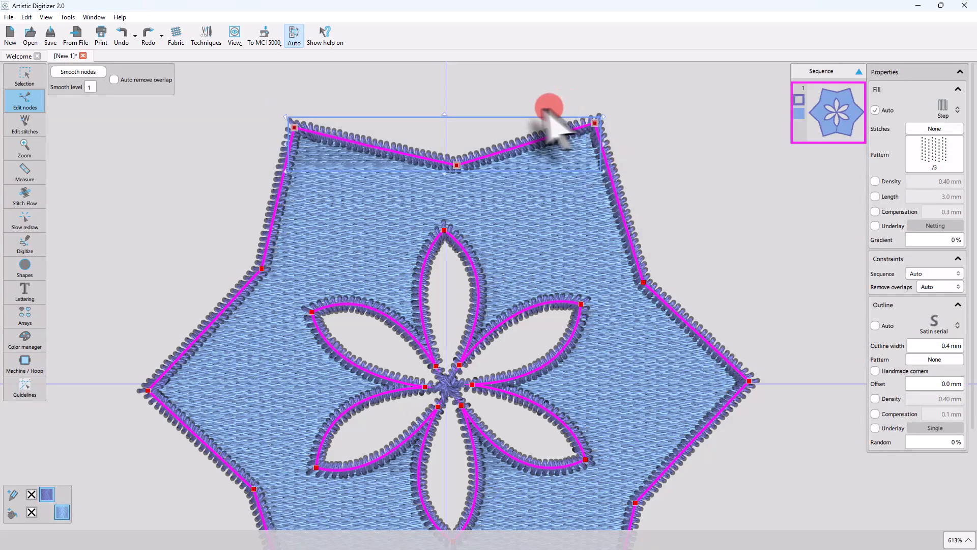
{"action": "left_click_drag", "start_coordinate": [511, 124], "coordinate": [506, 95]}
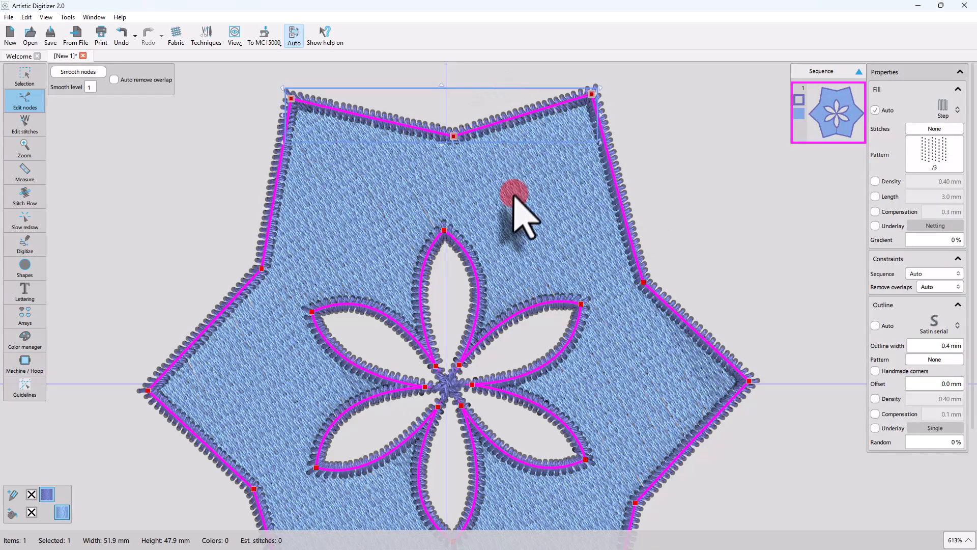
Select the three upper and three lower outline nodes together and stretch them vertically to a design height of about 55.8 mm
{"action": "scroll", "coordinate": [486, 203], "scroll_direction": "down", "scroll_amount": 3}
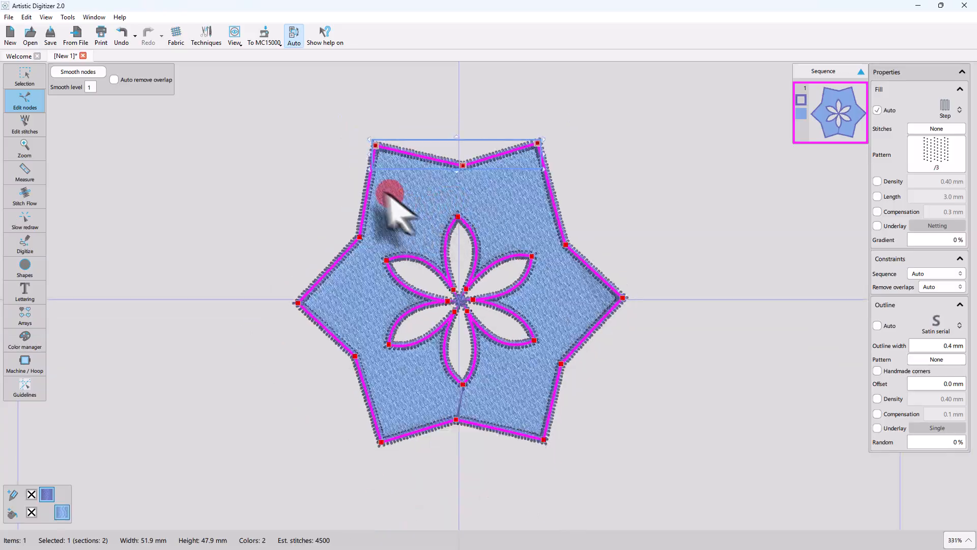
{"action": "left_click_drag", "start_coordinate": [351, 125], "coordinate": [580, 191]}
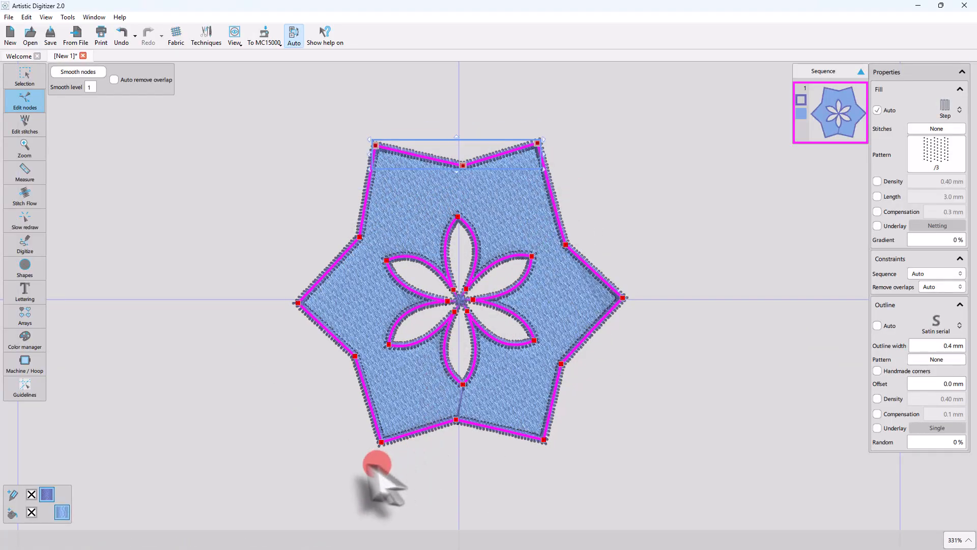
{"action": "left_click_drag", "start_coordinate": [331, 402], "coordinate": [586, 473]}
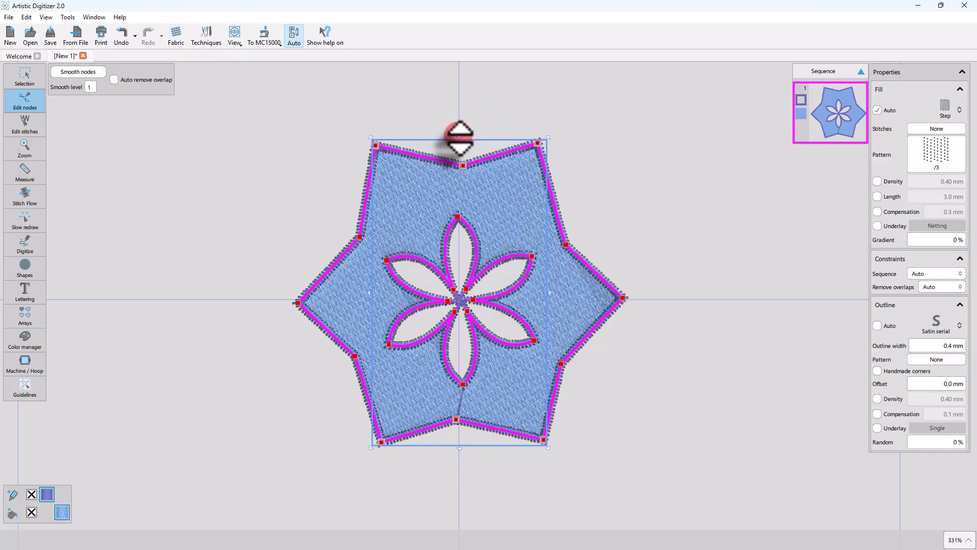
{"action": "left_click_drag", "start_coordinate": [459, 135], "coordinate": [462, 107]}
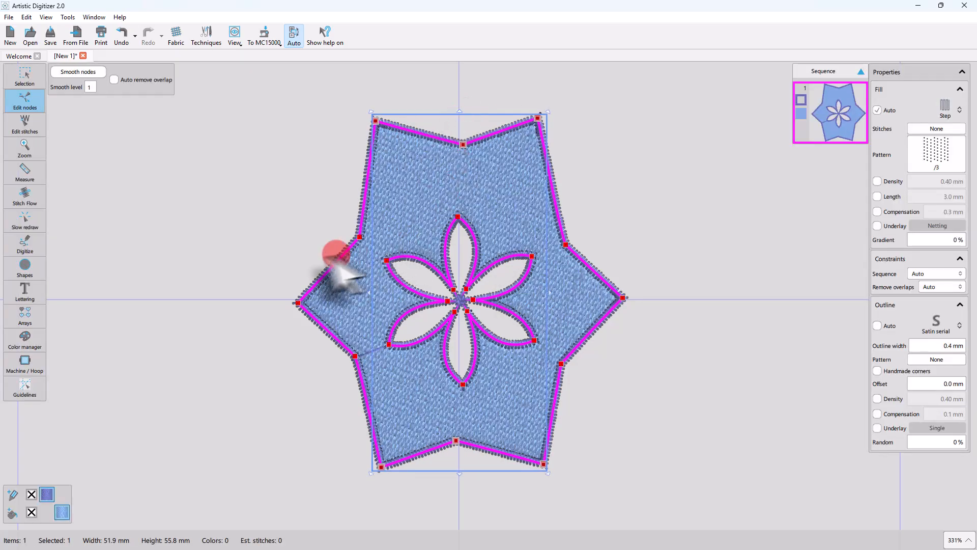
Select all nodes in the star's middle band, including the petals, and widen them to a design width of about 64.2 mm
{"action": "left_click_drag", "start_coordinate": [218, 214], "coordinate": [682, 415]}
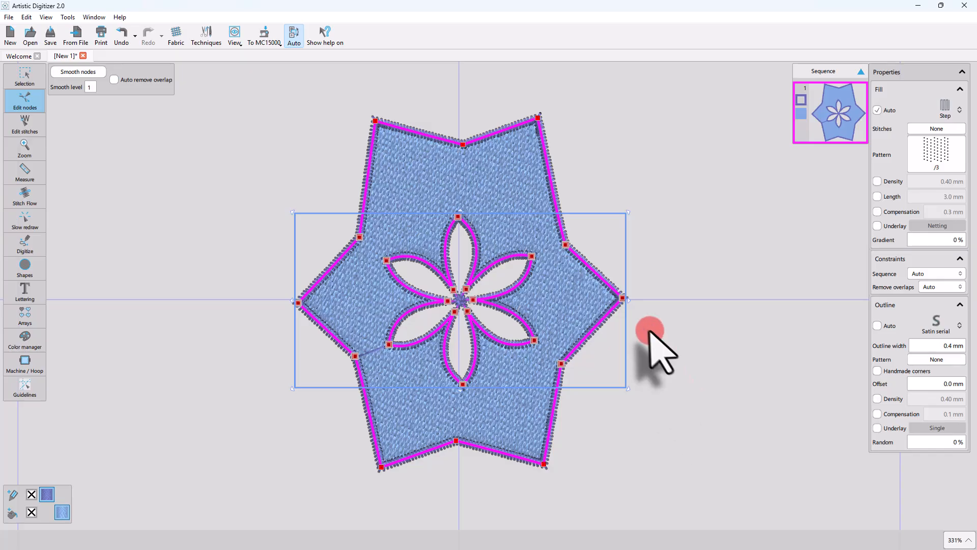
{"action": "left_click_drag", "start_coordinate": [629, 300], "coordinate": [672, 304]}
{"action": "left_click", "coordinate": [709, 403]}
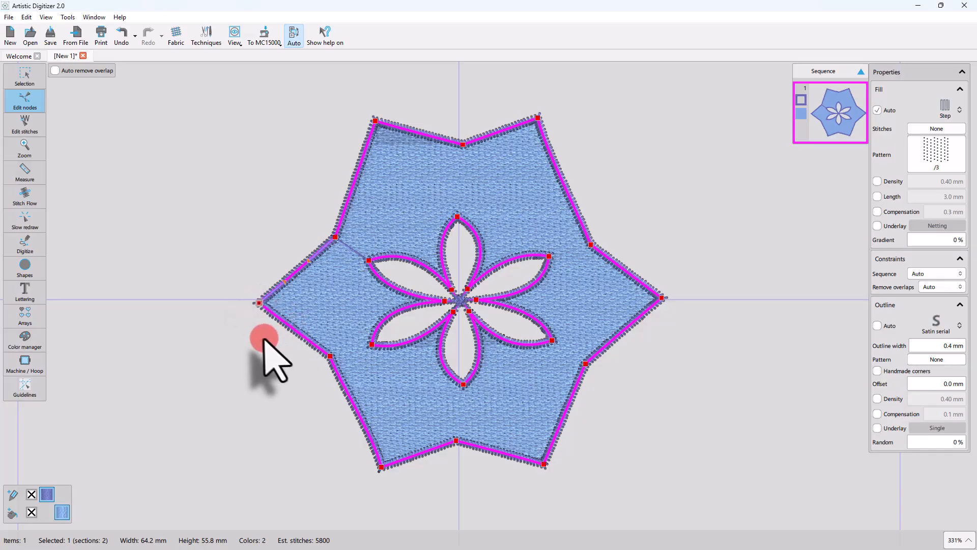
Try to bend the outline's straight edge above the star's left tip outward into a curve
{"action": "left_click", "coordinate": [294, 284]}
{"action": "scroll", "coordinate": [287, 280], "scroll_direction": "up", "scroll_amount": 4}
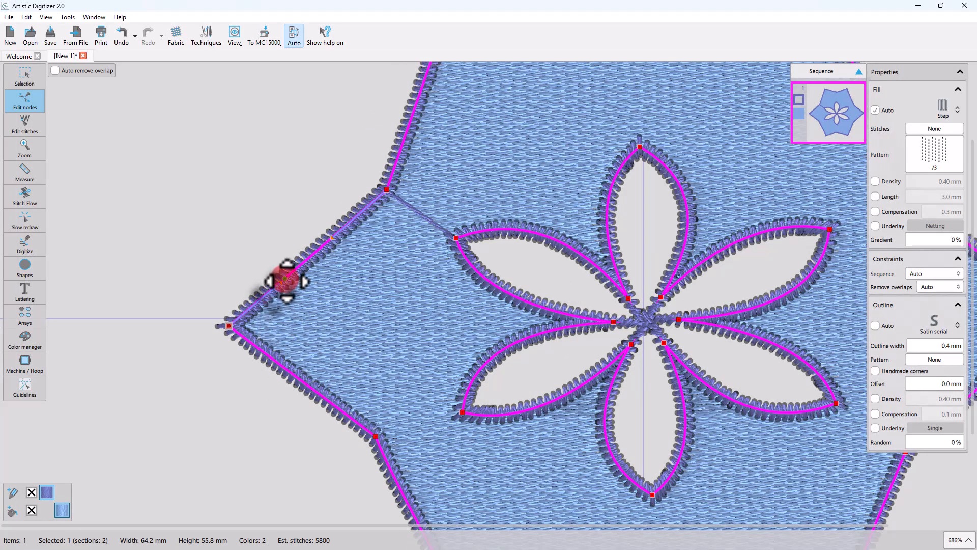
{"action": "left_click_drag", "start_coordinate": [281, 282], "coordinate": [260, 261]}
Select the two upper tip nodes and the notch node between them on the widened star
{"action": "scroll", "coordinate": [275, 318], "scroll_direction": "down", "scroll_amount": 5}
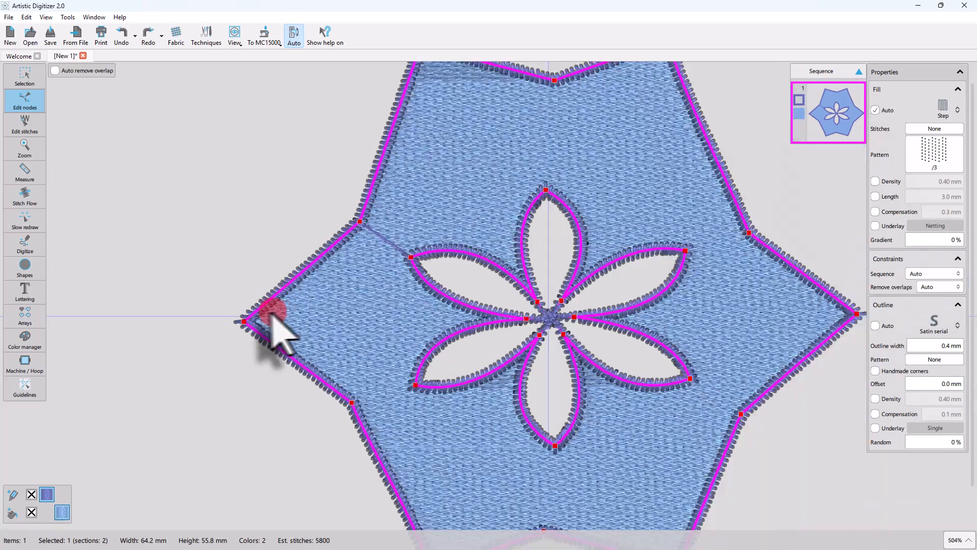
{"action": "left_click_drag", "start_coordinate": [296, 148], "coordinate": [453, 224]}
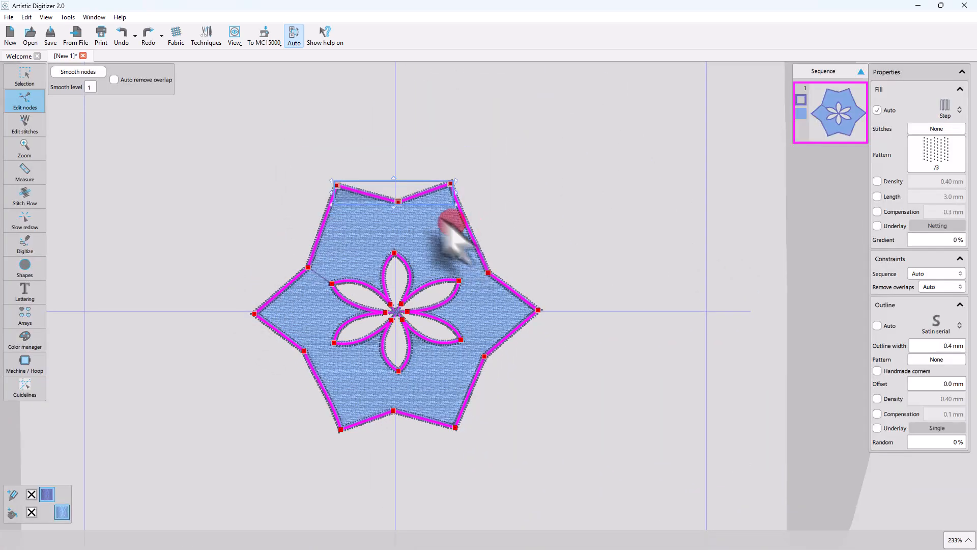
{"action": "scroll", "coordinate": [395, 201], "scroll_direction": "up", "scroll_amount": 5}
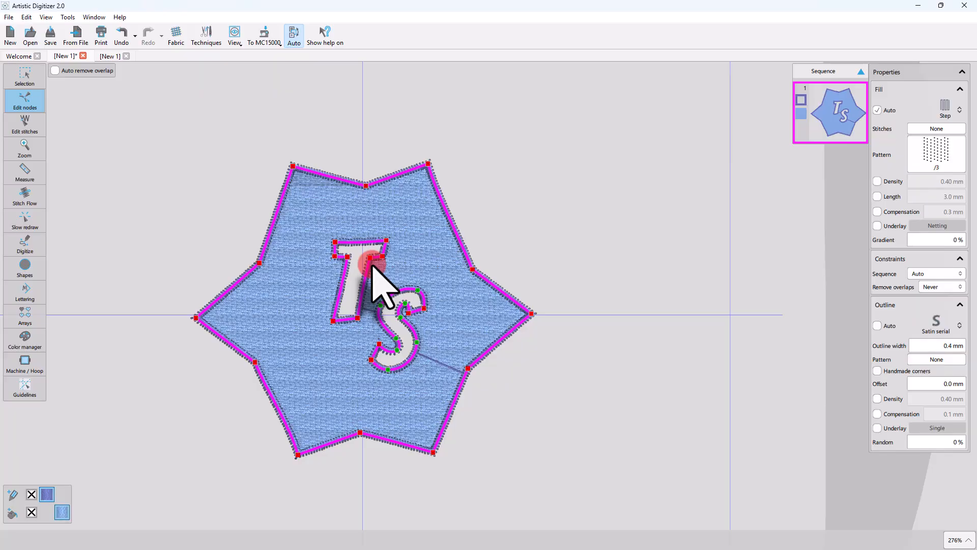
Select the whole outer star polyline from its upper notch node, leaving the T and S cutouts unselected
{"action": "left_click", "coordinate": [367, 186]}
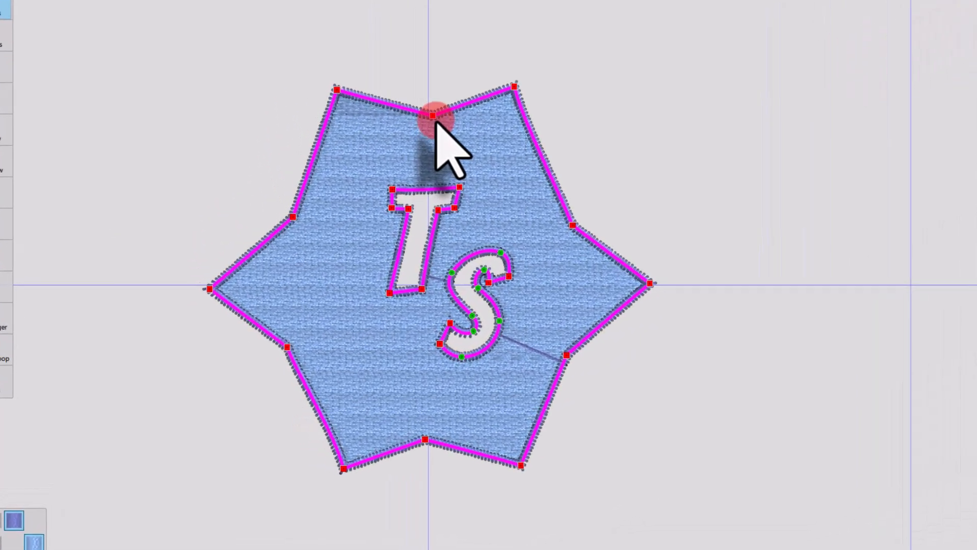
{"action": "right_click", "coordinate": [455, 95]}
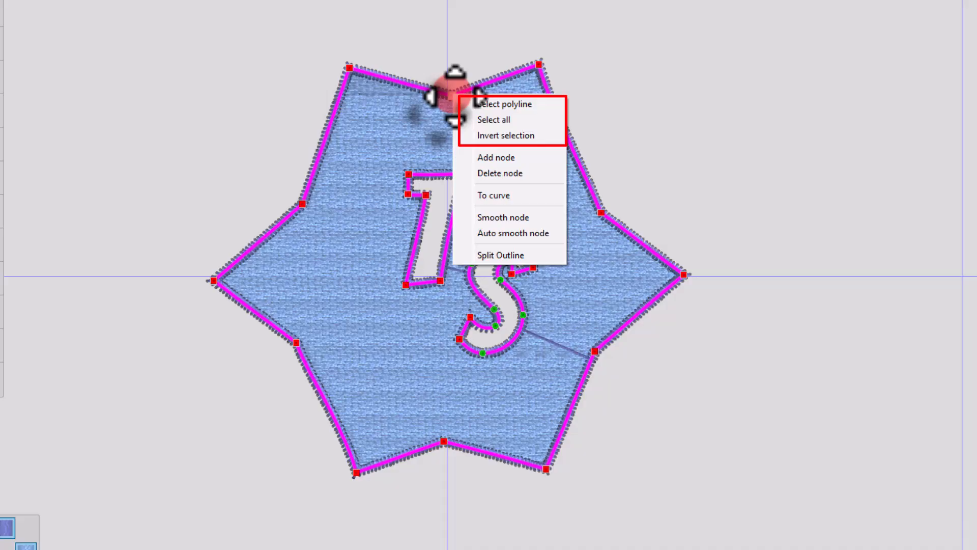
{"action": "left_click", "coordinate": [490, 105]}
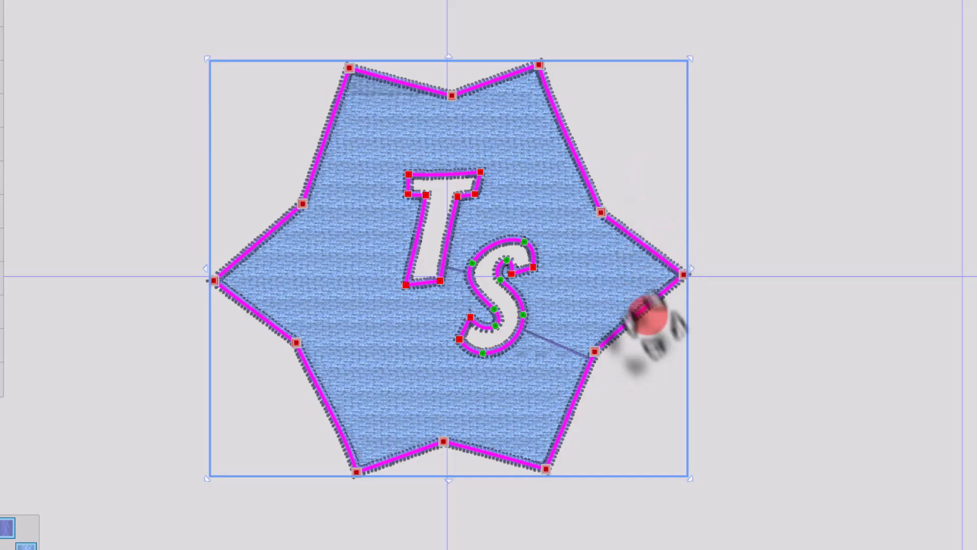
Select the whole polyline of the T cutout and move the letter slightly up and to the left
{"action": "right_click", "coordinate": [409, 173]}
{"action": "left_click", "coordinate": [448, 182]}
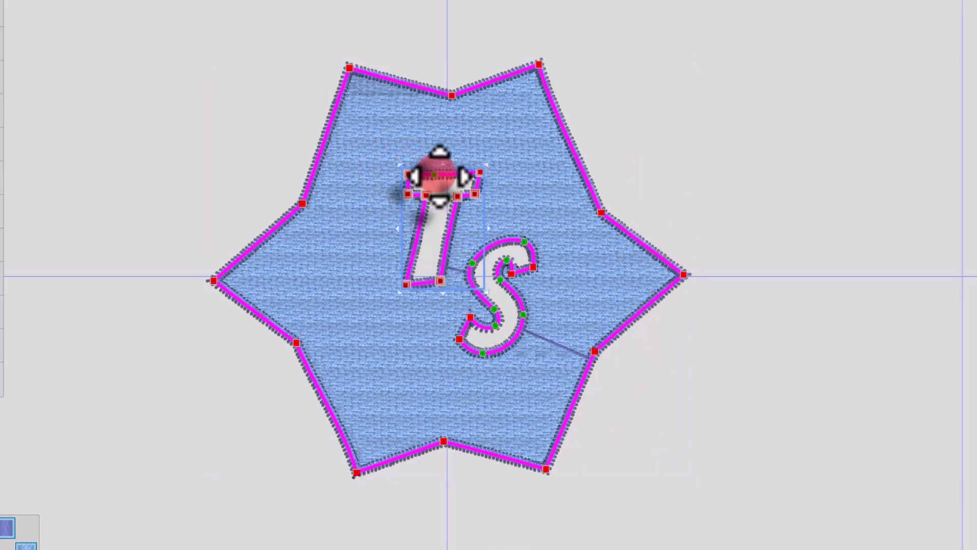
{"action": "left_click_drag", "start_coordinate": [438, 173], "coordinate": [418, 160]}
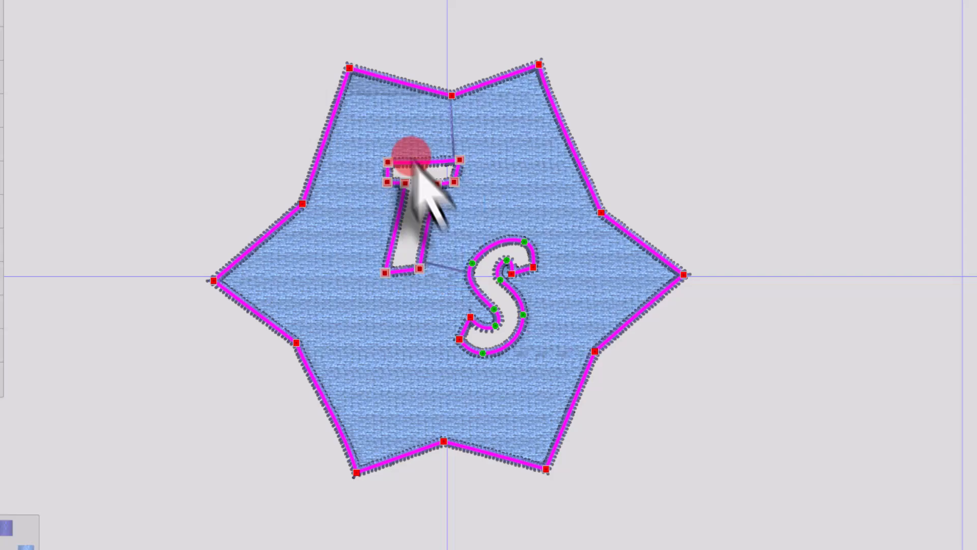
Select all nodes of the design, covering the star outline and both letter cutouts
{"action": "right_click", "coordinate": [491, 191]}
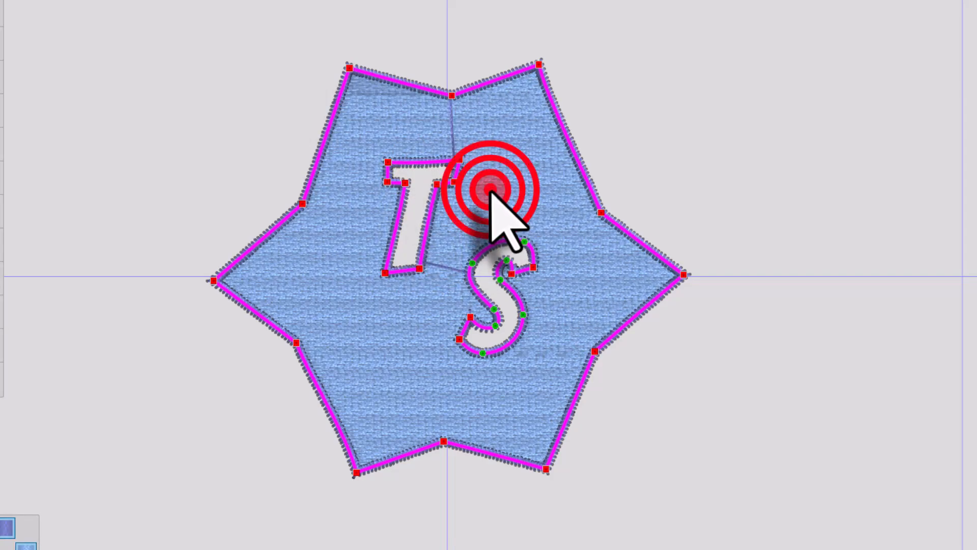
{"action": "left_click", "coordinate": [524, 200]}
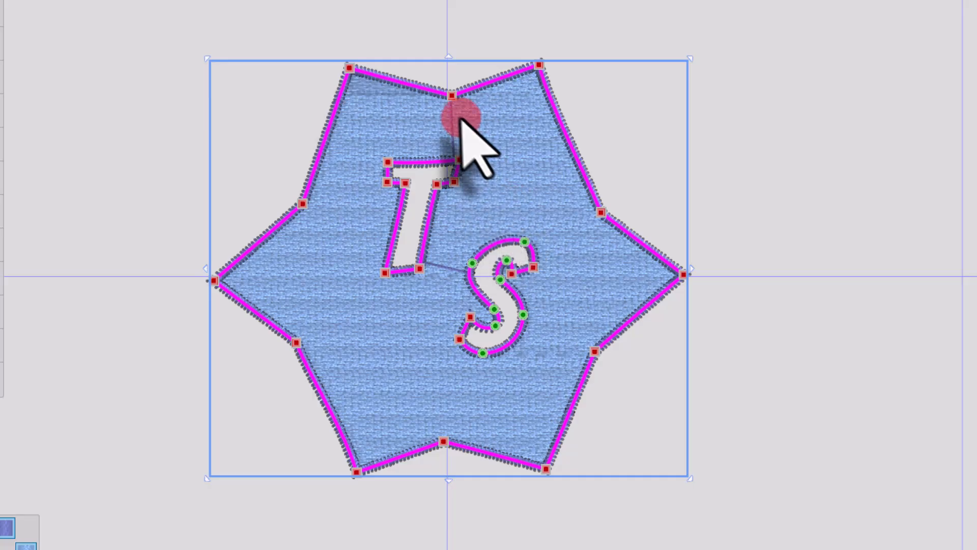
Select the star's outer polyline from its upper notch node and invert the node selection
{"action": "left_click", "coordinate": [452, 95]}
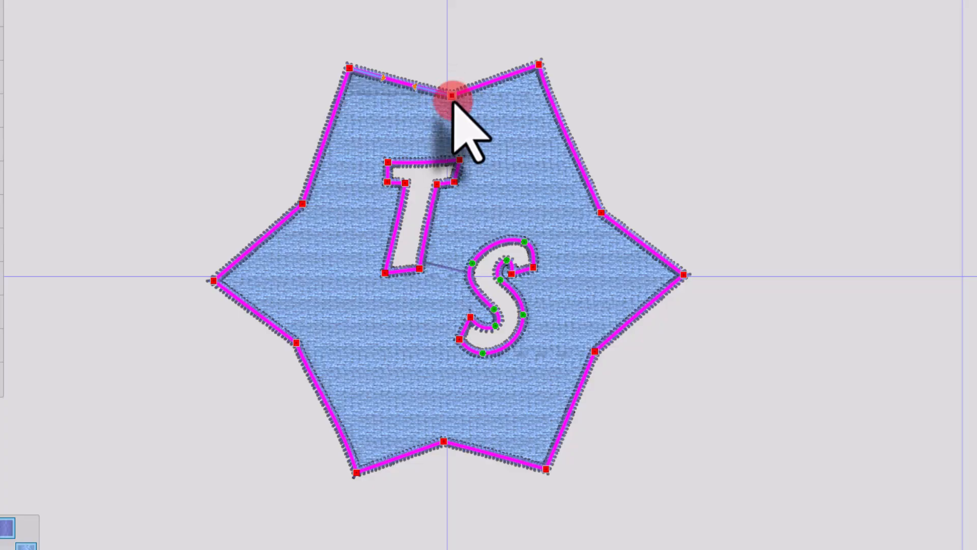
{"action": "right_click", "coordinate": [450, 95]}
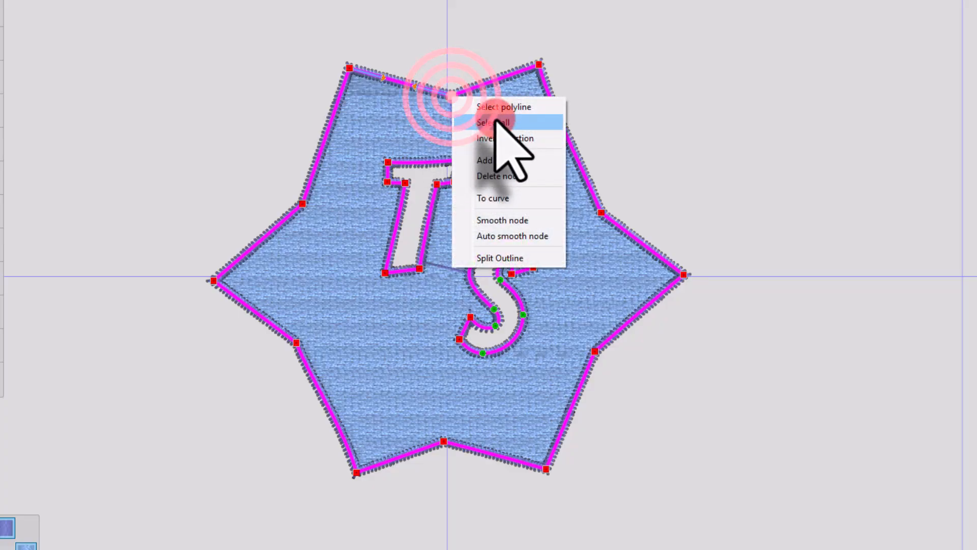
{"action": "left_click", "coordinate": [497, 122]}
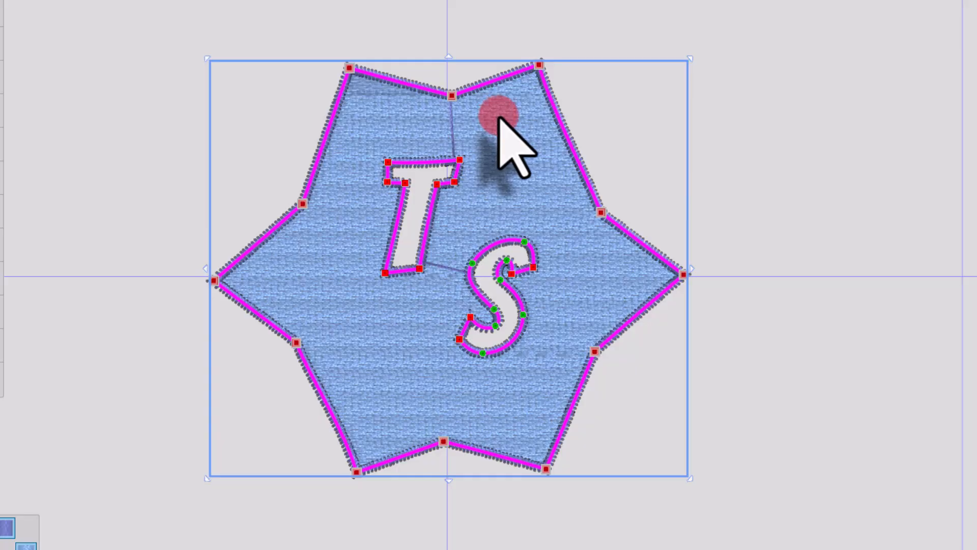
{"action": "right_click", "coordinate": [452, 96]}
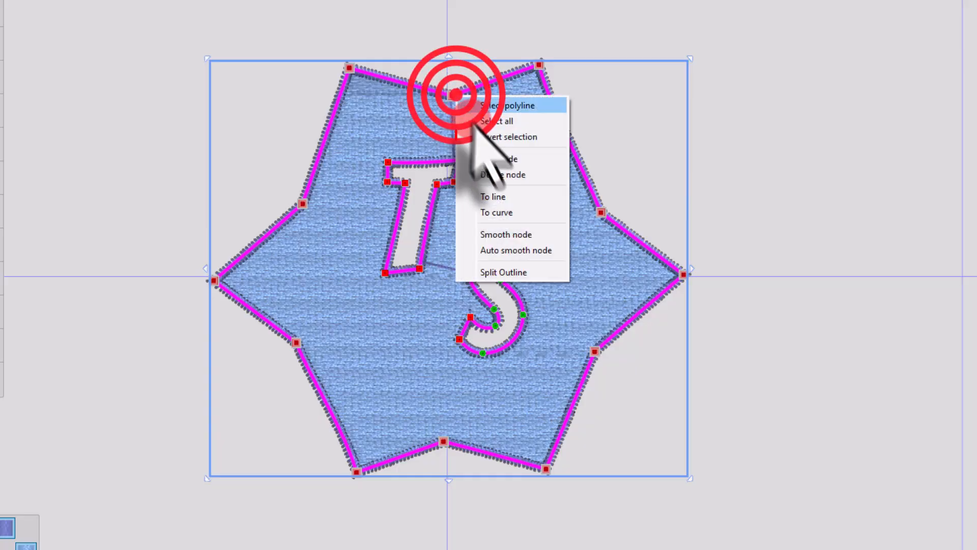
{"action": "left_click", "coordinate": [487, 141]}
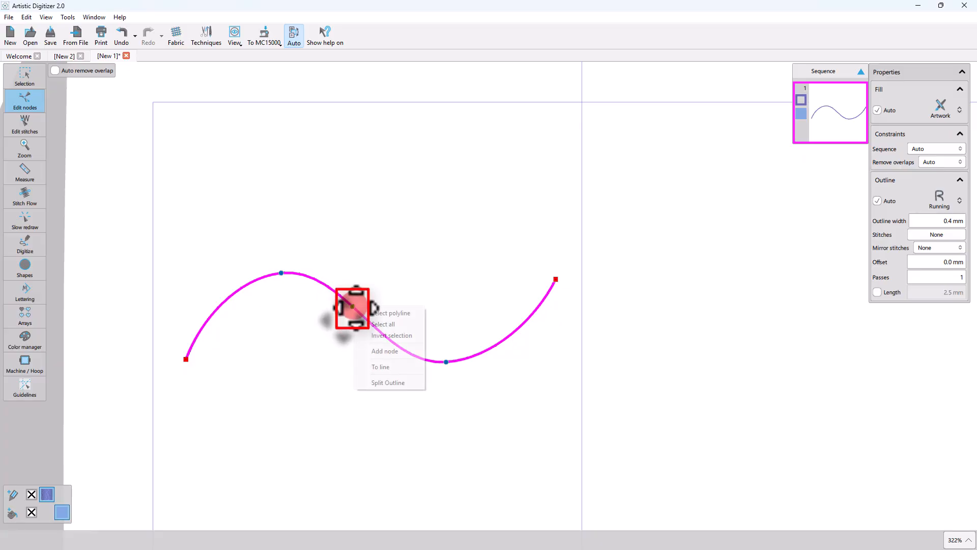
Add three nodes to the wave curve: one at its middle, one on the far right rise and one on the left rise
{"action": "left_click", "coordinate": [373, 352]}
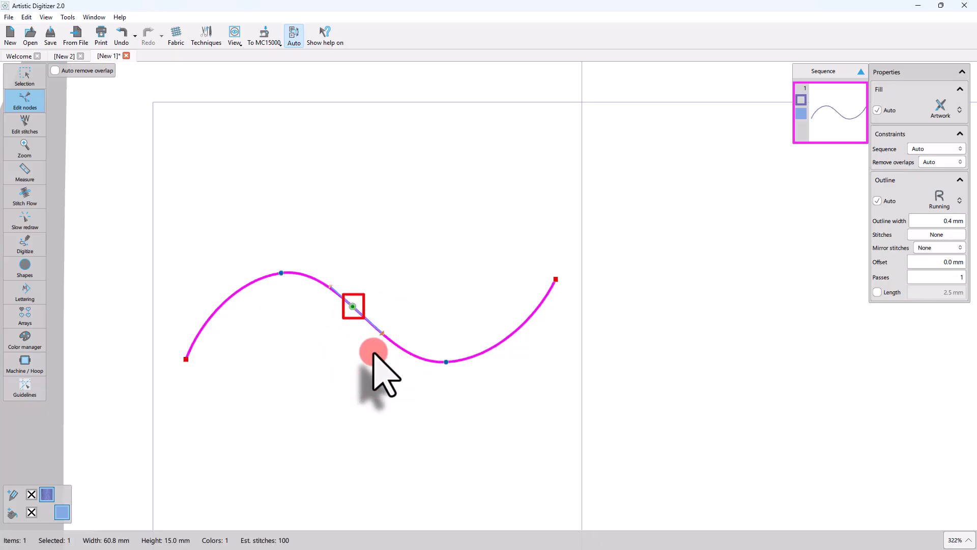
{"action": "left_click", "coordinate": [497, 345]}
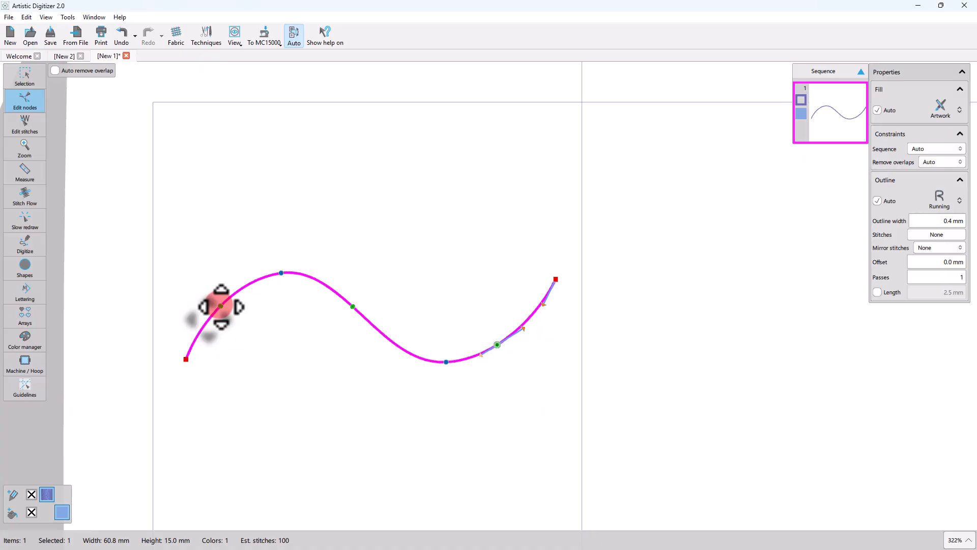
{"action": "key", "text": "plus"}
{"action": "left_click", "coordinate": [220, 306]}
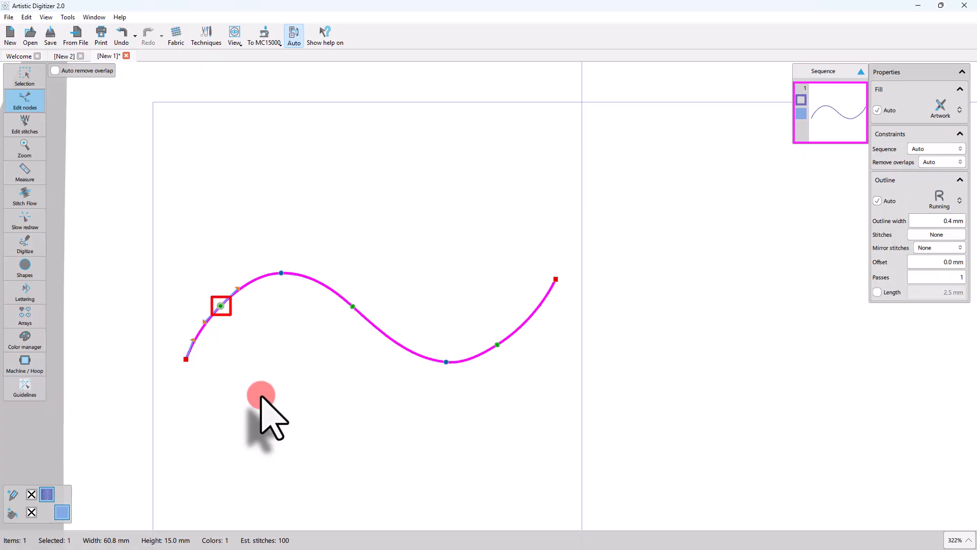
{"action": "left_click", "coordinate": [229, 331]}
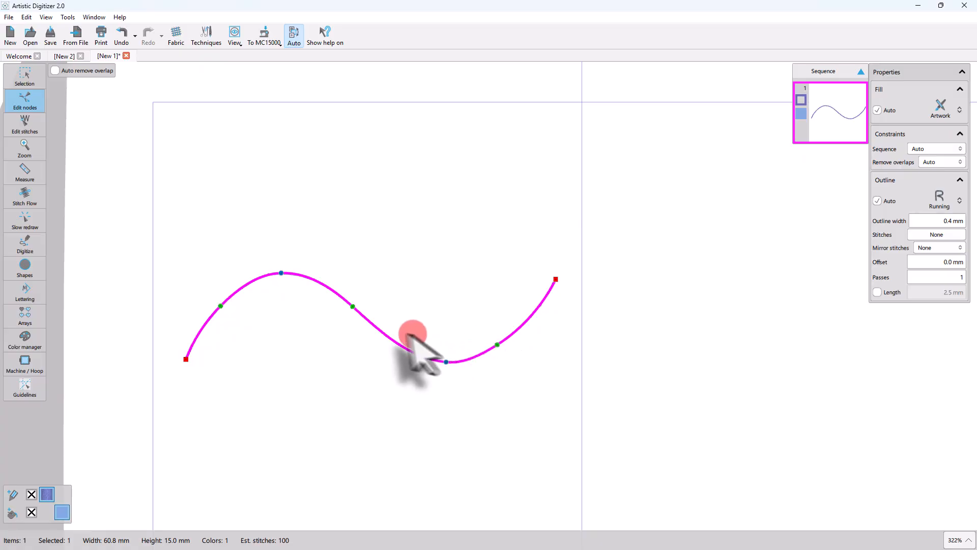
Convert the middle node of the wave curve to a cusp node
{"action": "left_click", "coordinate": [359, 313]}
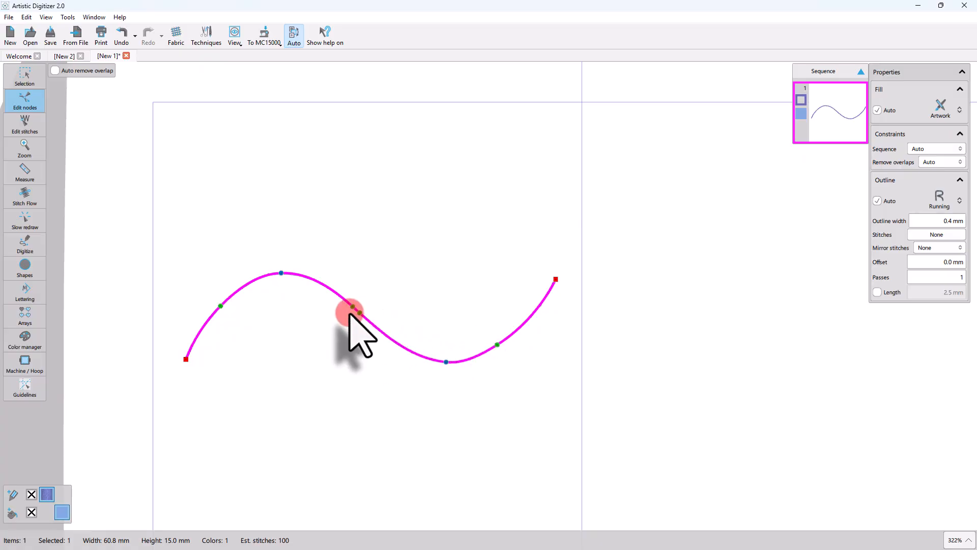
{"action": "left_click", "coordinate": [351, 309]}
{"action": "right_click", "coordinate": [355, 309]}
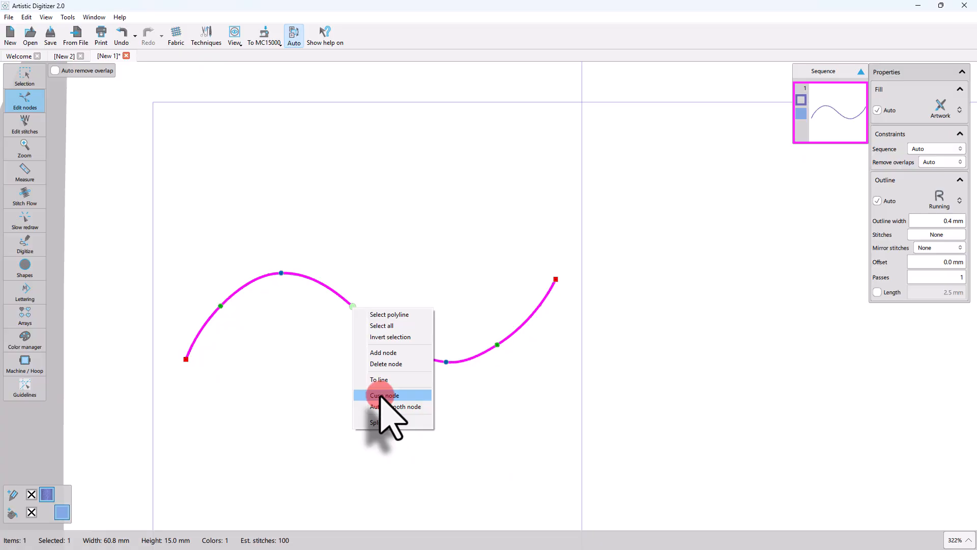
{"action": "left_click", "coordinate": [382, 396]}
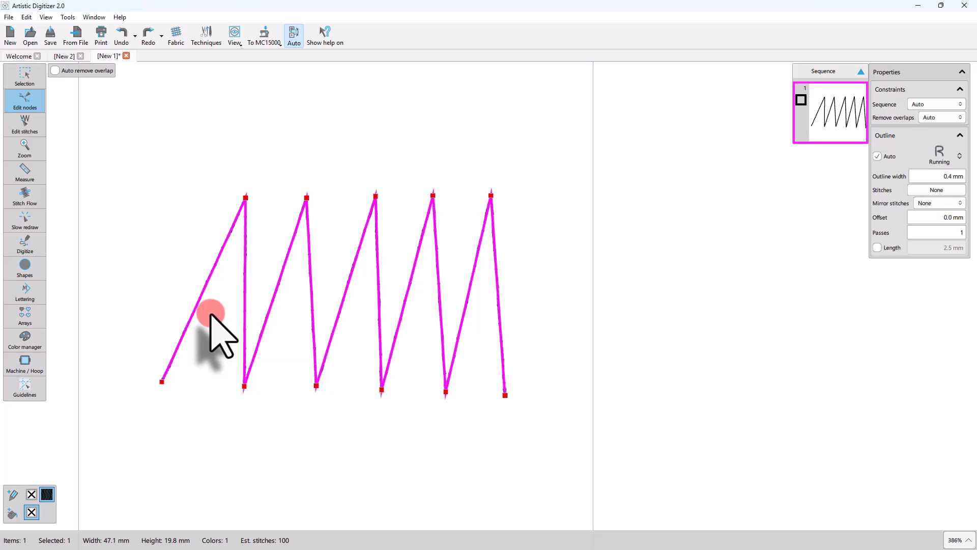
Select the zigzag's five peak nodes, add a node midway along each rising segment, and check the new nodes by selecting them
{"action": "left_click_drag", "start_coordinate": [218, 166], "coordinate": [562, 237]}
{"action": "key", "text": "plus"}
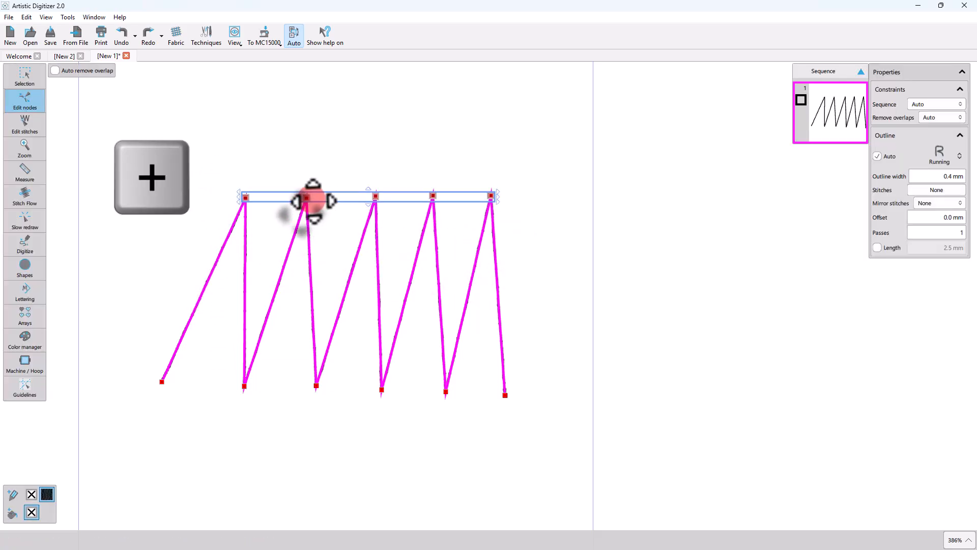
{"action": "left_click_drag", "start_coordinate": [306, 198], "coordinate": [315, 202]}
{"action": "key", "text": "plus"}
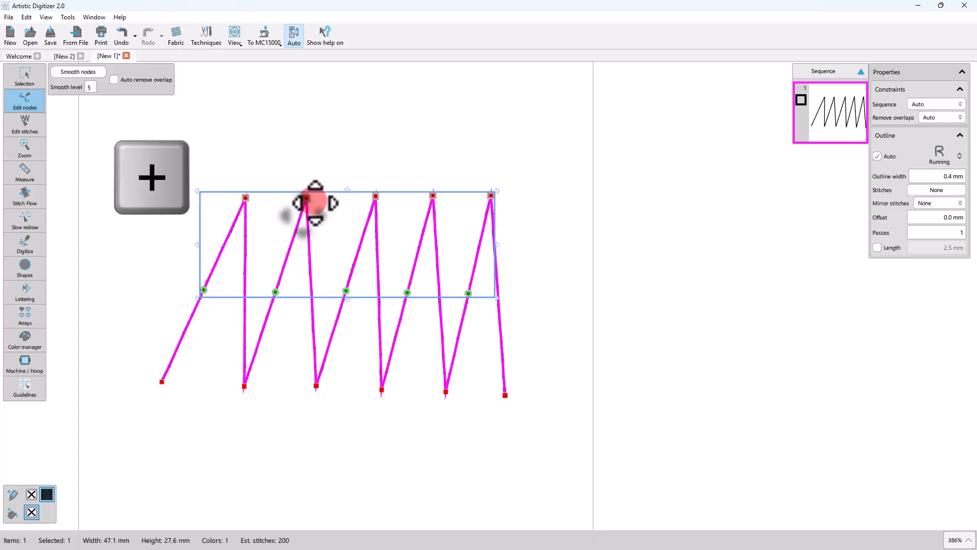
{"action": "left_click", "coordinate": [291, 374]}
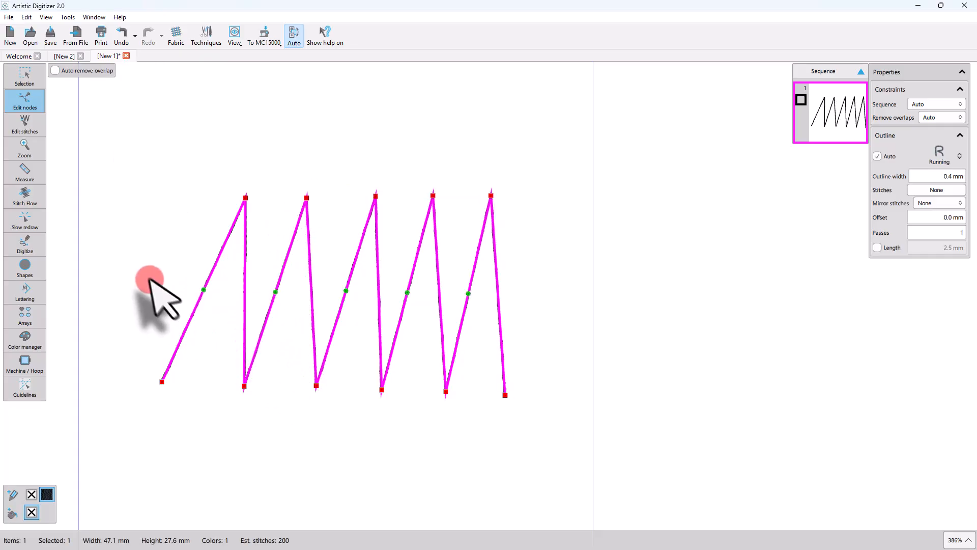
{"action": "mouse_move", "coordinate": [149, 267]}
{"action": "left_mouse_down"}
{"action": "mouse_move", "coordinate": [218, 286]}
{"action": "mouse_move", "coordinate": [593, 286]}
{"action": "mouse_move", "coordinate": [552, 318]}
{"action": "left_mouse_up"}
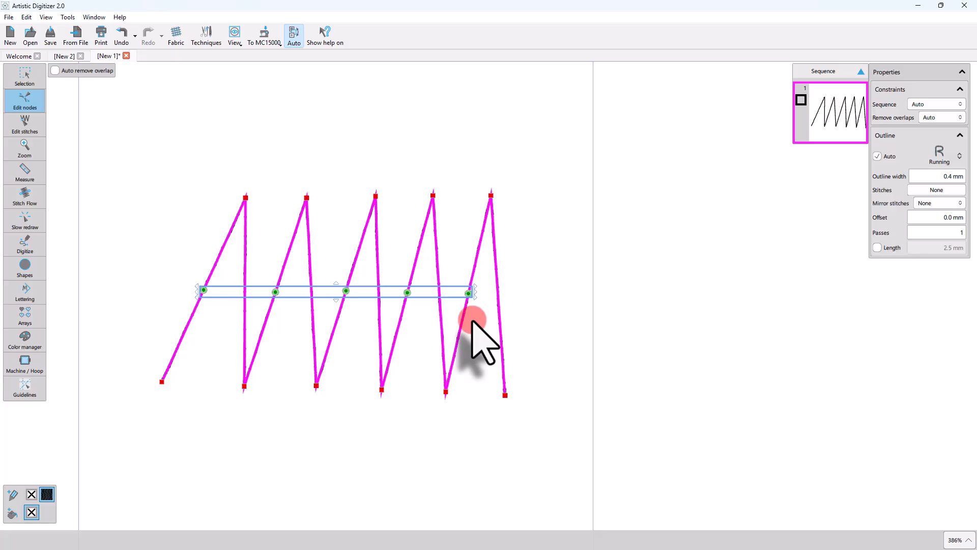
{"action": "key", "text": "ctrl+z"}
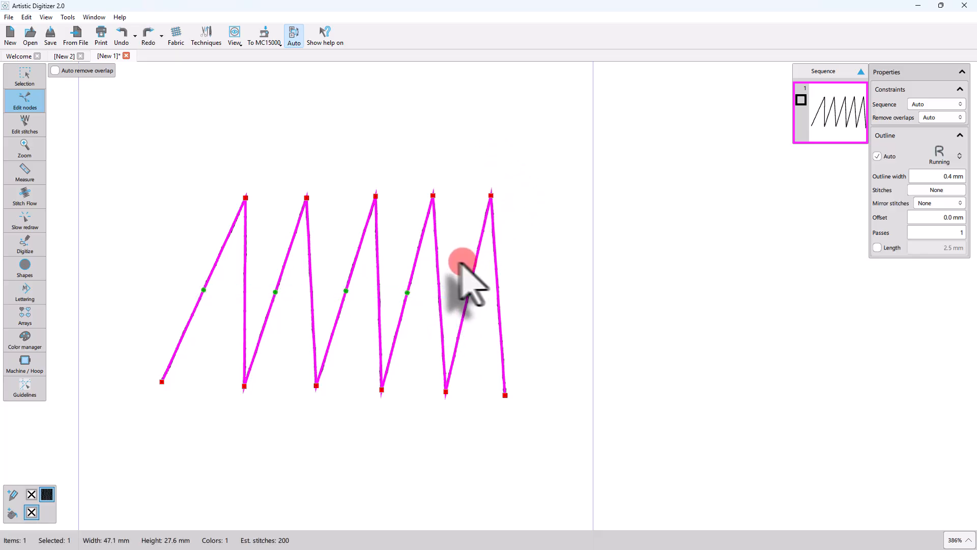
Delete the node at the zigzag's second peak from the left
{"action": "left_click", "coordinate": [306, 197]}
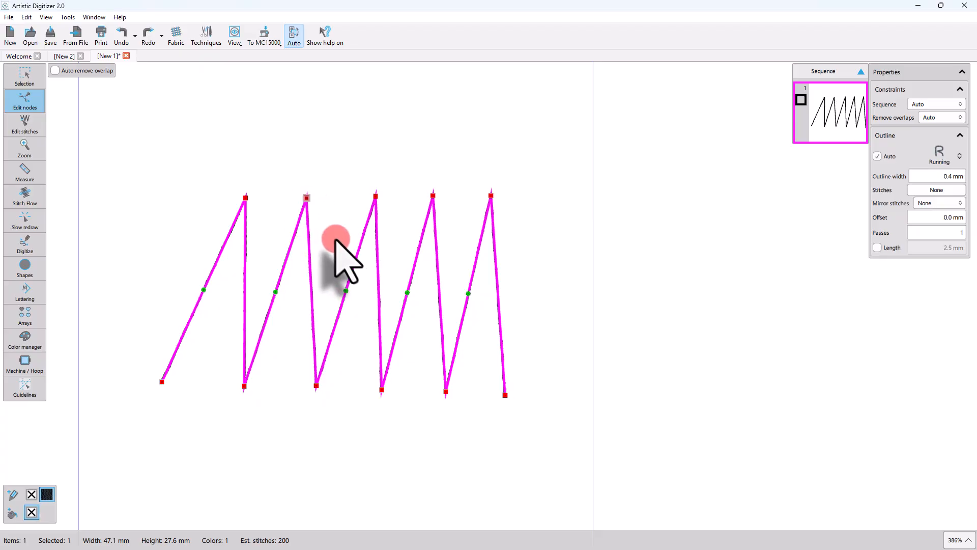
{"action": "key", "text": "Delete"}
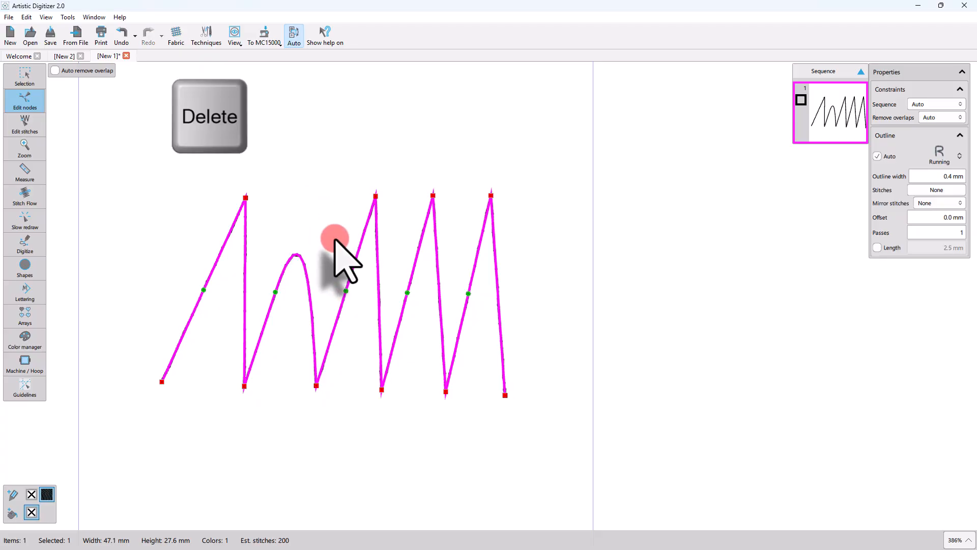
Try deleting the four remaining peak nodes together, and undo the deletion
{"action": "left_click_drag", "start_coordinate": [218, 179], "coordinate": [524, 223]}
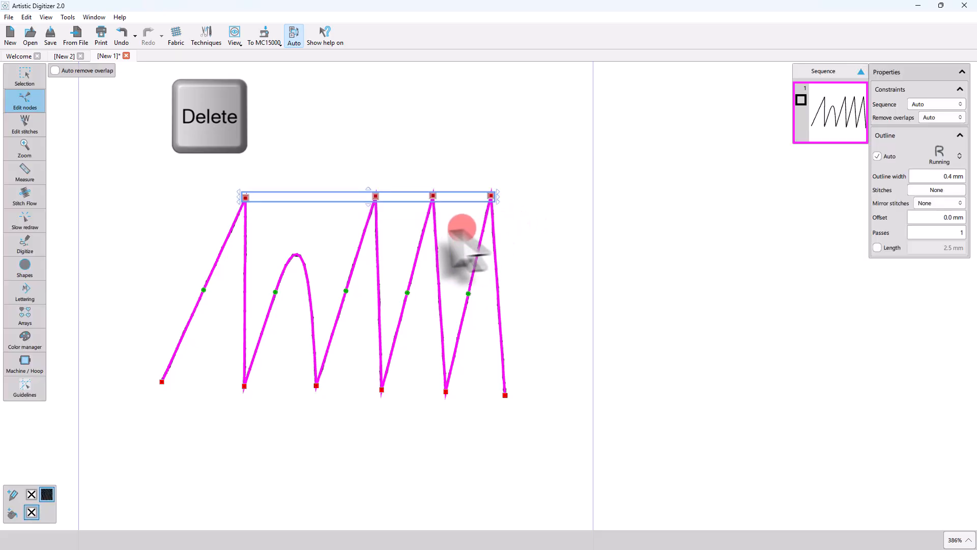
{"action": "key", "text": "Delete"}
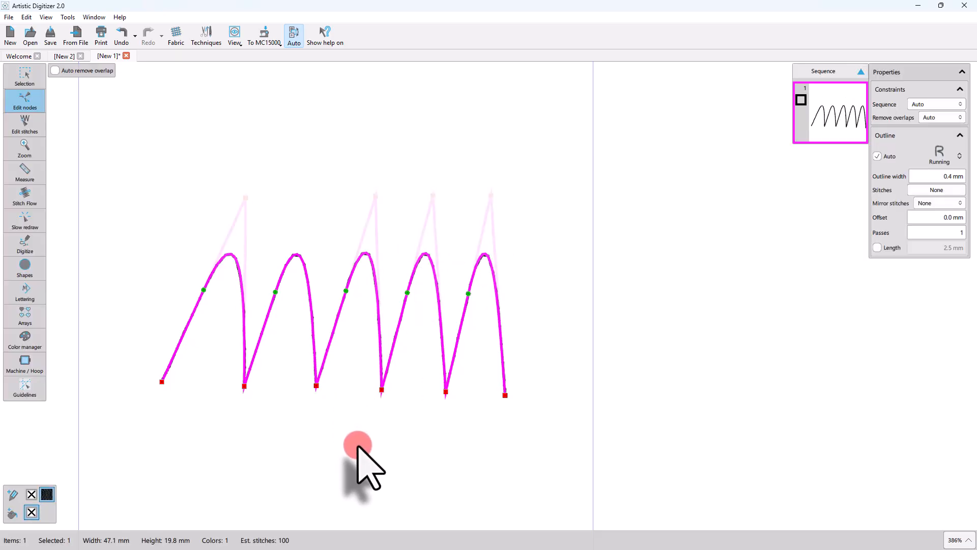
{"action": "key", "text": "ctrl+z"}
Select the zigzag's four remaining sharp peak nodes together and delete them
{"action": "left_click_drag", "start_coordinate": [225, 181], "coordinate": [507, 202]}
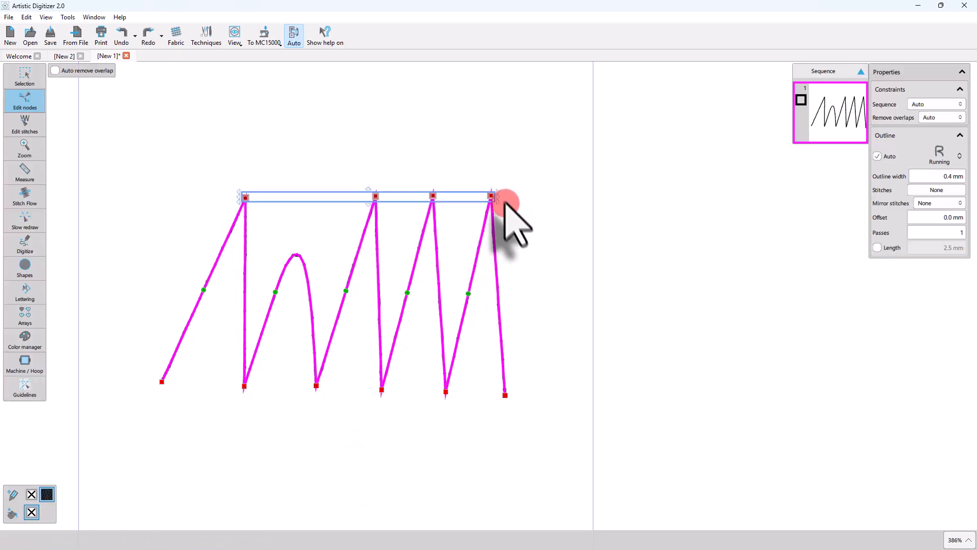
{"action": "right_click", "coordinate": [491, 196]}
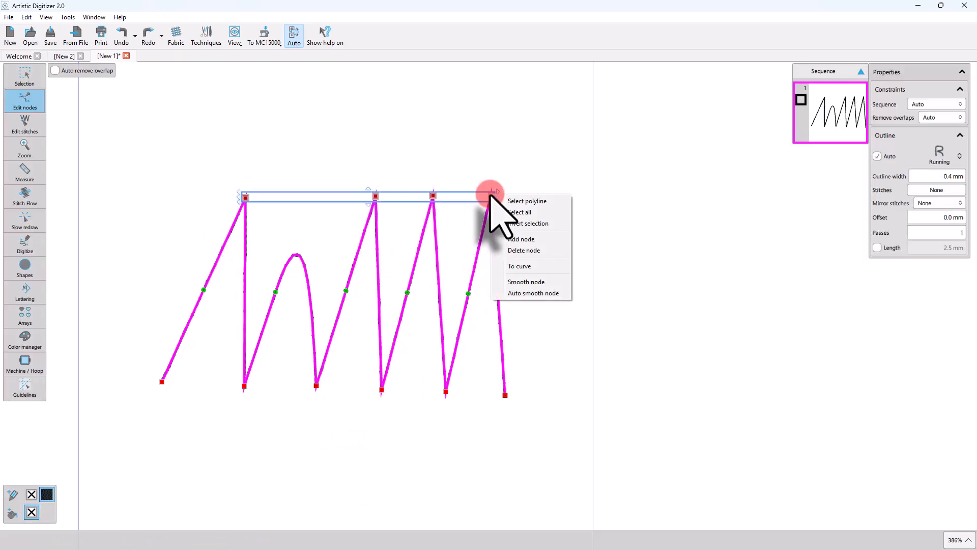
{"action": "left_click", "coordinate": [527, 250]}
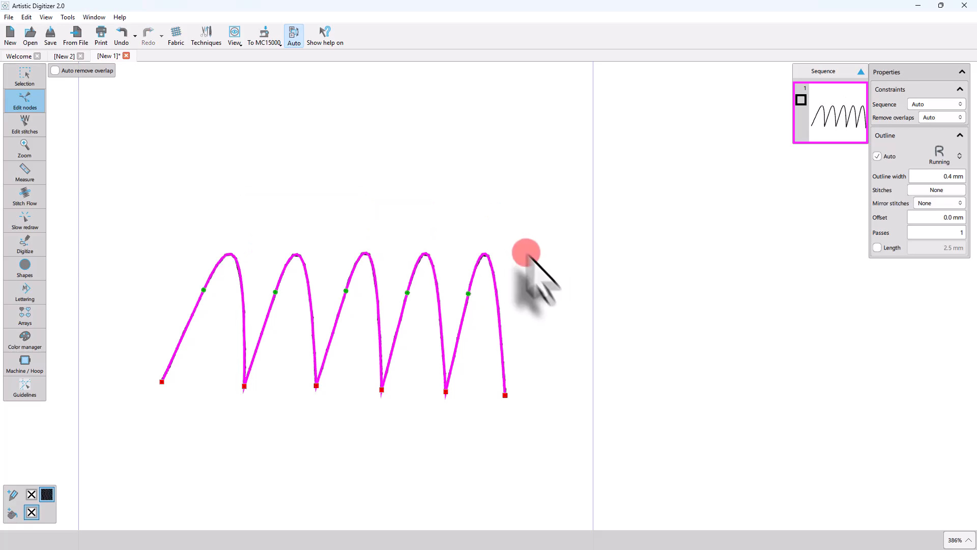